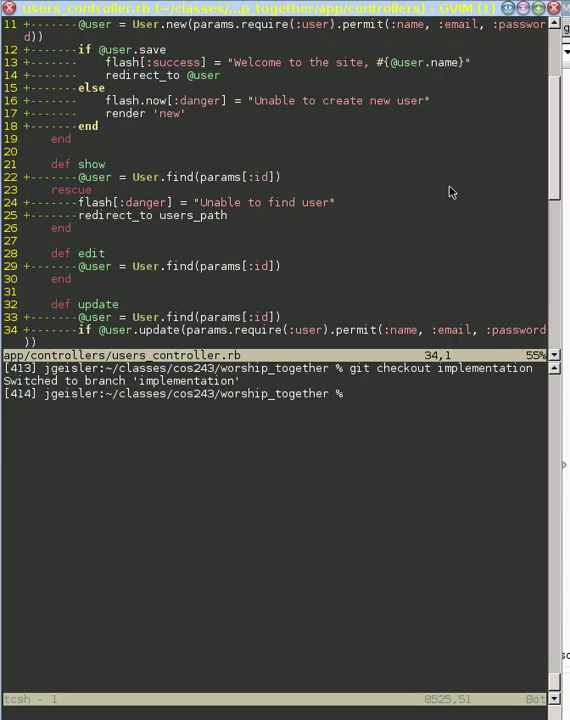
key("k")
key("k")
key("k")
key("k")
key("k")
key("k")
key("k")
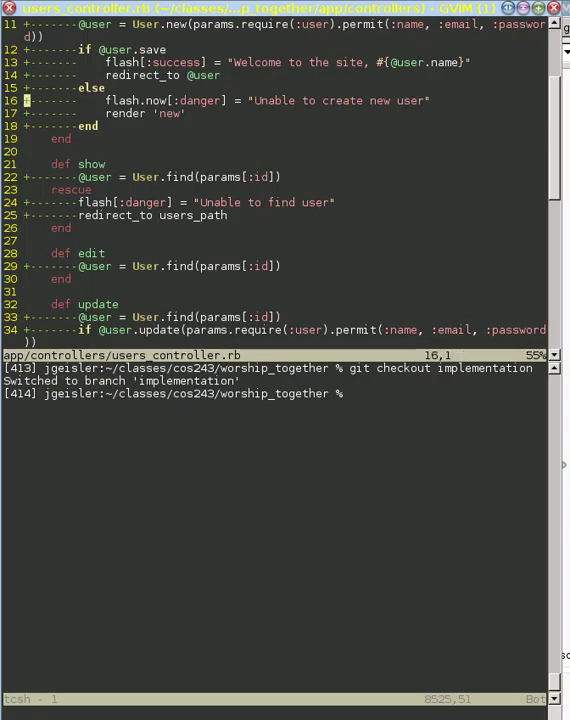
key("k")
key("k")
key("k")
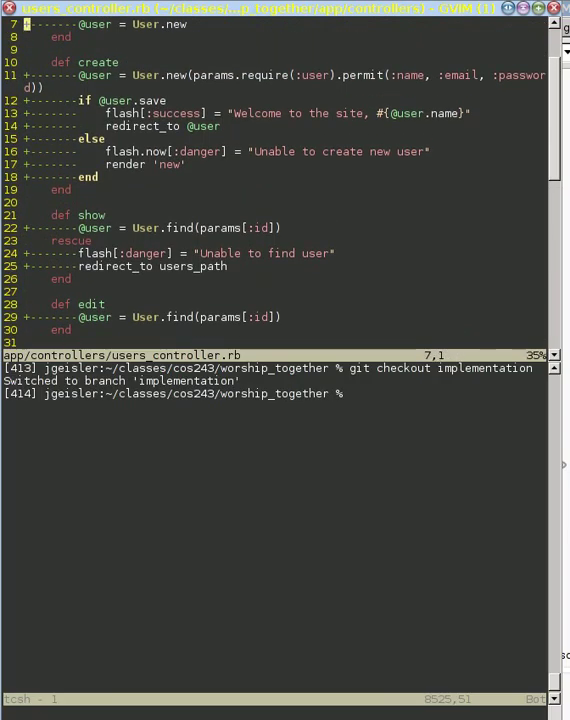
key("Return")
key("Return")
key("Return")
key("j")
key("w")
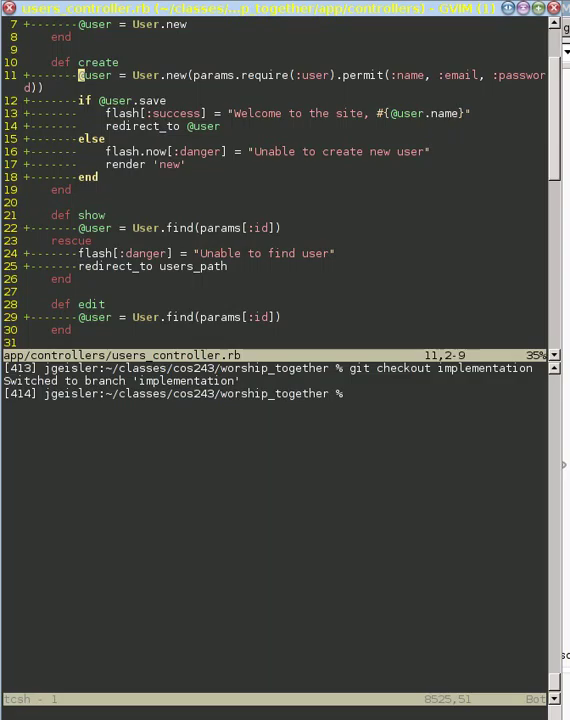
key("w")
key("w")
key("w")
key("w")
key("w")
key("w")
key("w")
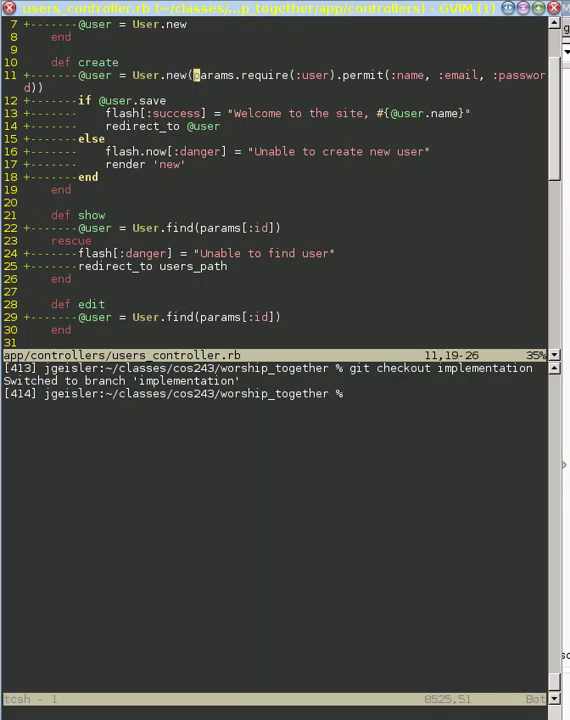
key("ctrl+f")
key("j")
key("j")
key("j")
key("j")
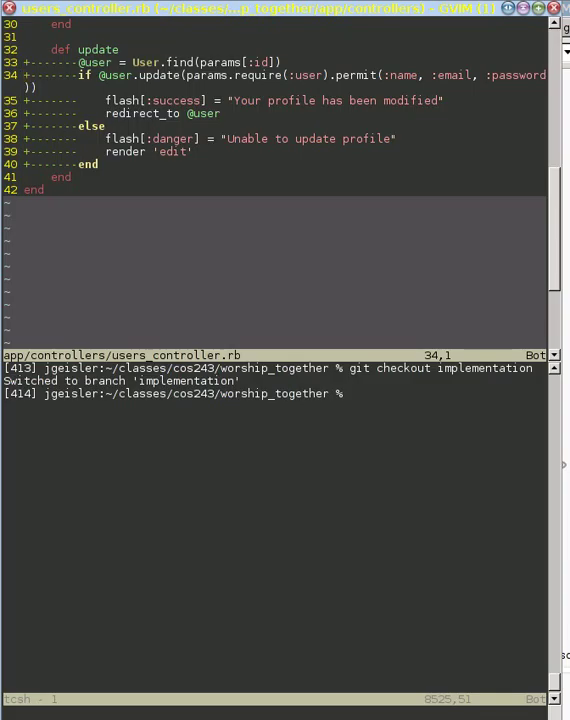
key("ctrl+b")
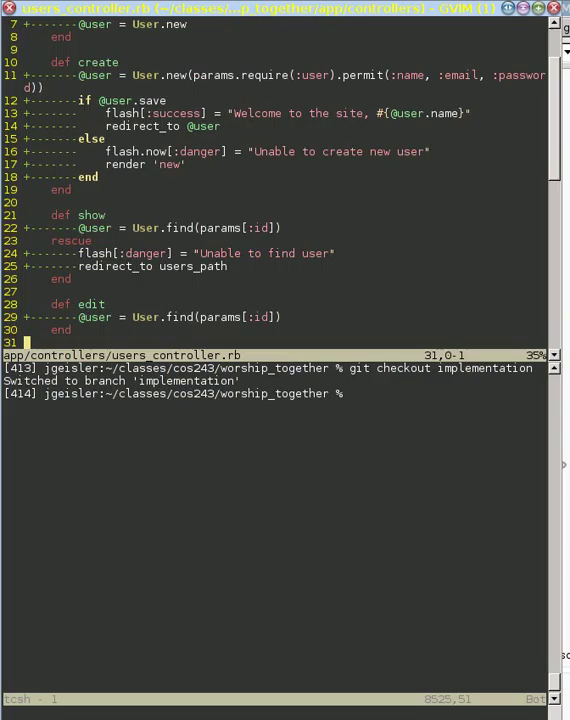
key("ctrl+f")
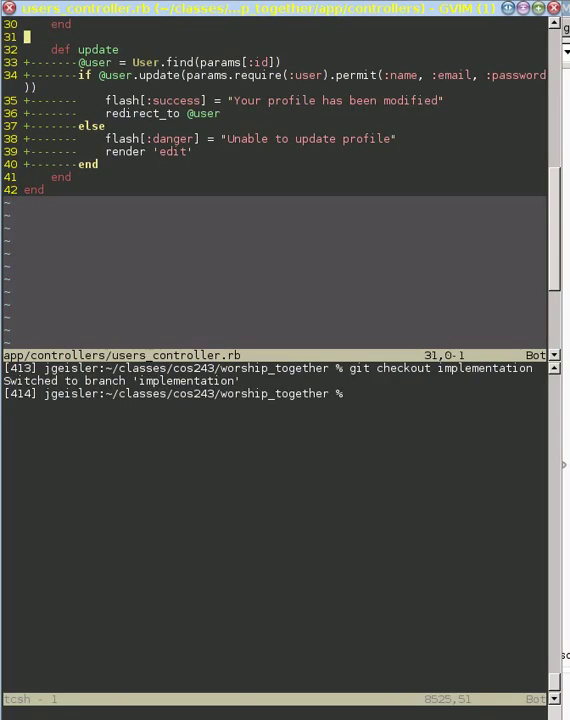
key("j")
key("j")
key("j")
key("j")
key("j")
key("w")
Add 'private' and an empty 'def user_params ... end' after the update action
key("o")
key("Return")
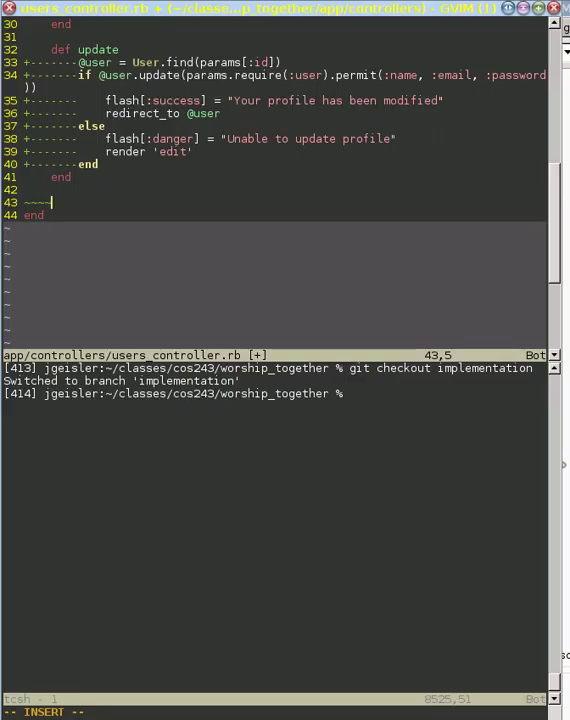
type("privat")
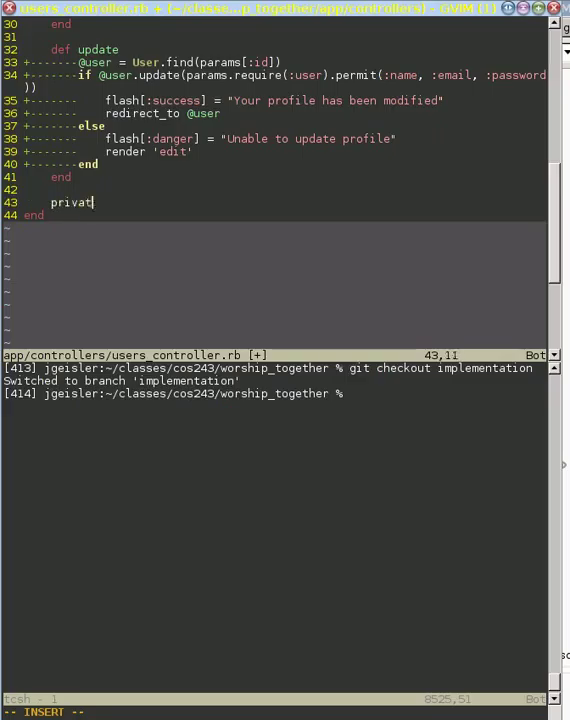
type("e")
key("Return")
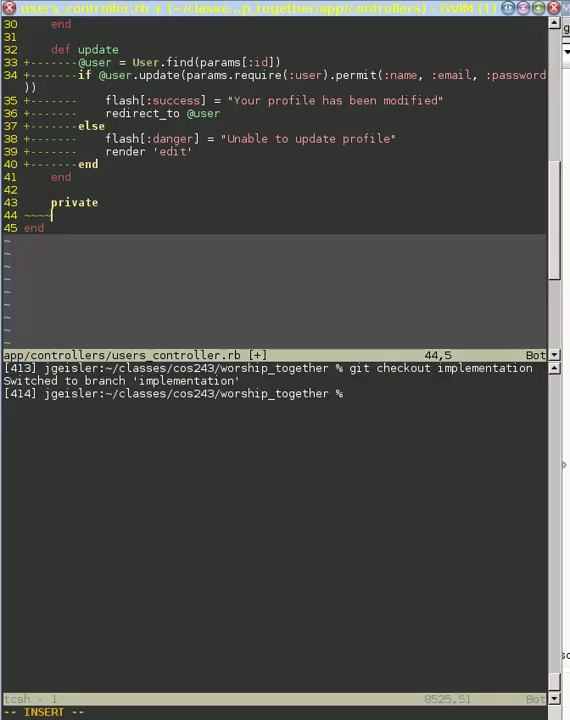
key("Return")
type("d")
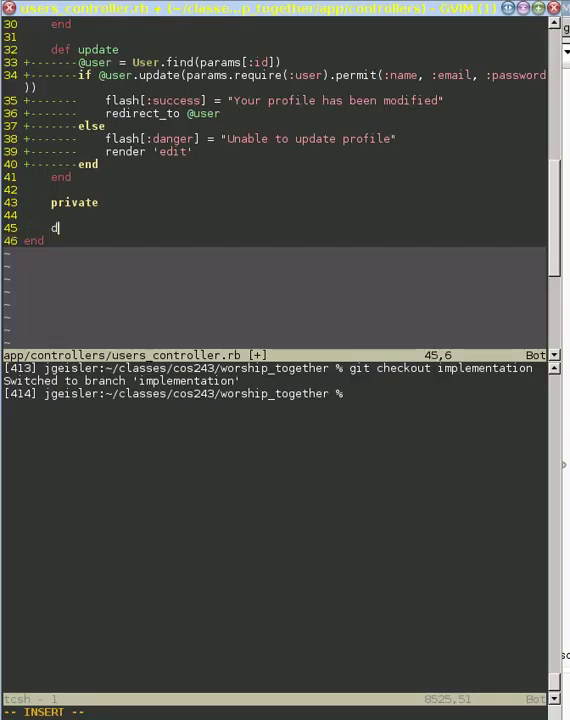
type("ef")
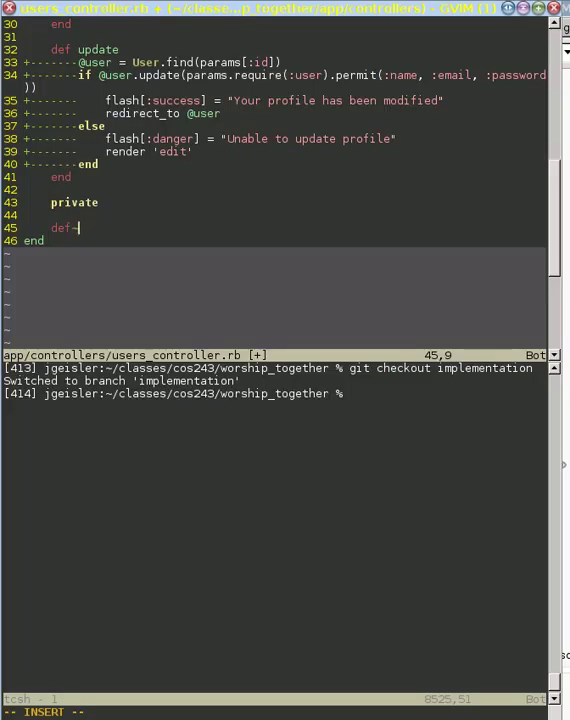
type("user_")
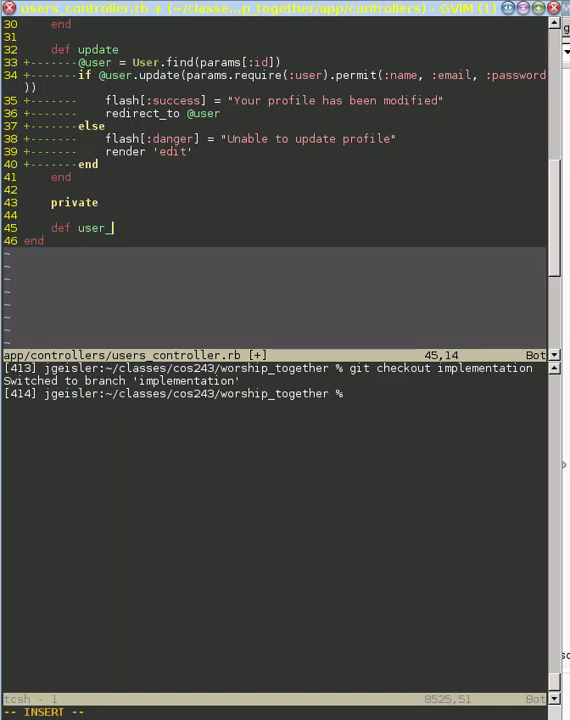
type("params")
key("Return")
type("en")
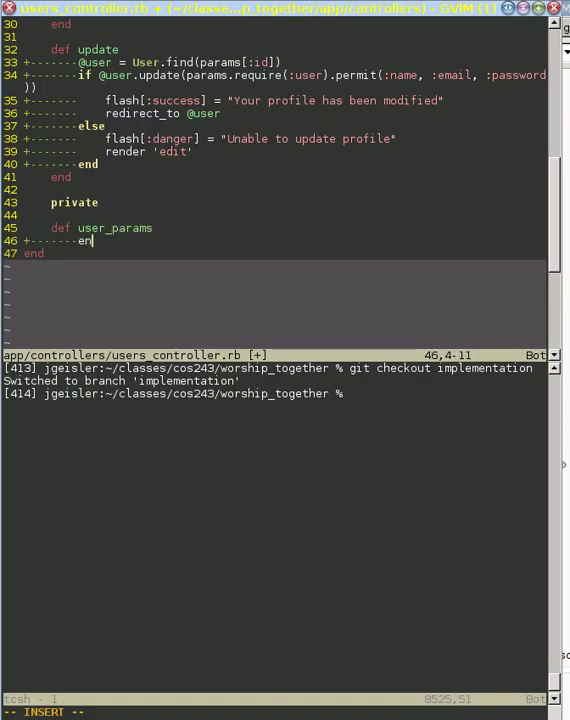
type("d")
key("Escape")
key("k")
key("k")
key("k")
key("k")
key("k")
key("k")
key("k")
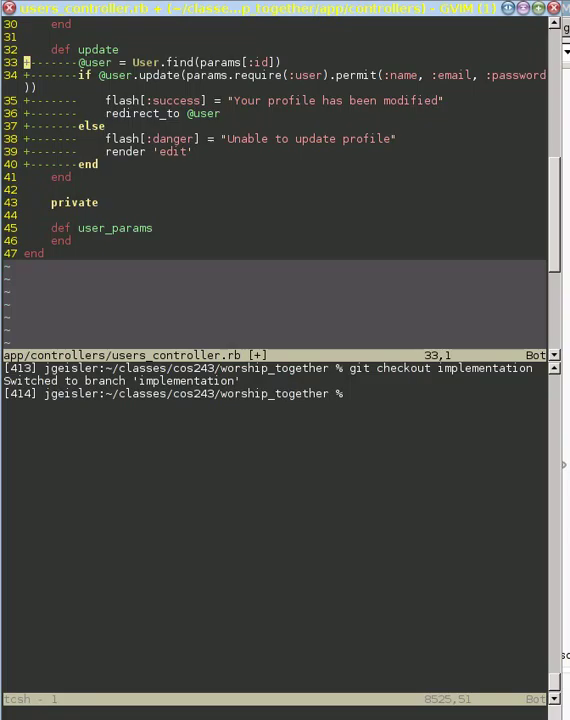
key("j")
key("j")
key("j")
key("j")
key("j")
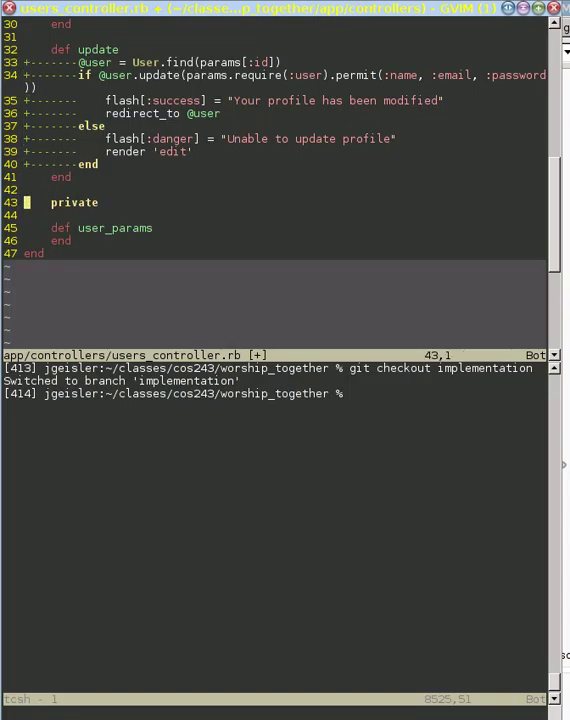
key("j")
key("j")
key("p")
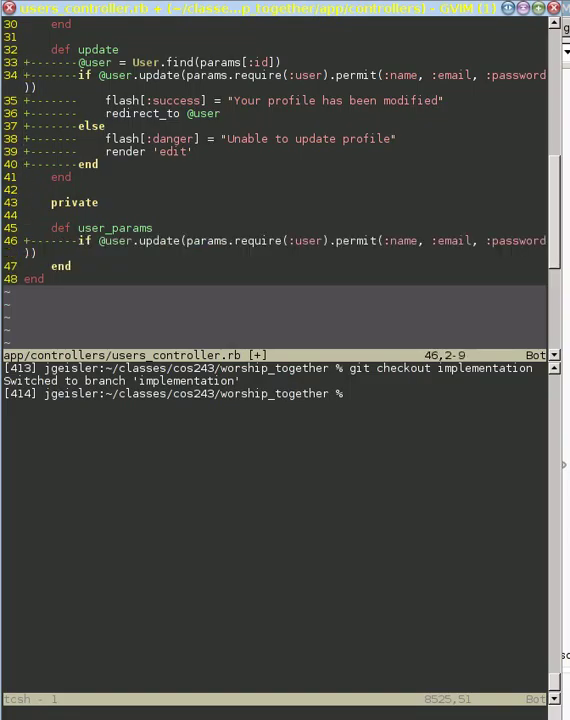
key("d")
key("w")
key("d")
key("w")
key("d")
key("w")
key("d")
key("w")
key("d")
key("w")
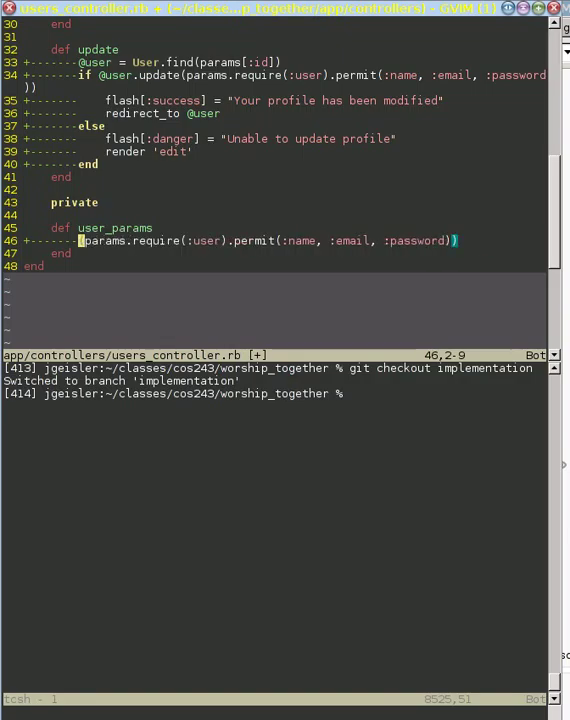
key("x")
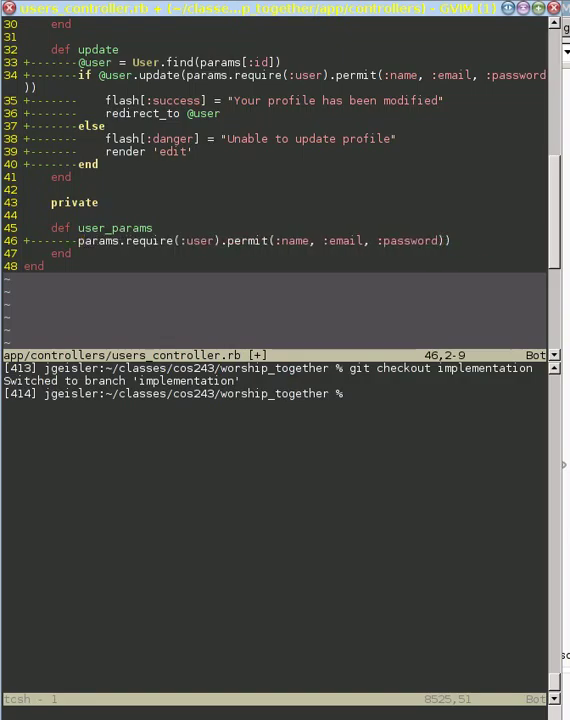
key("dollar")
key("x")
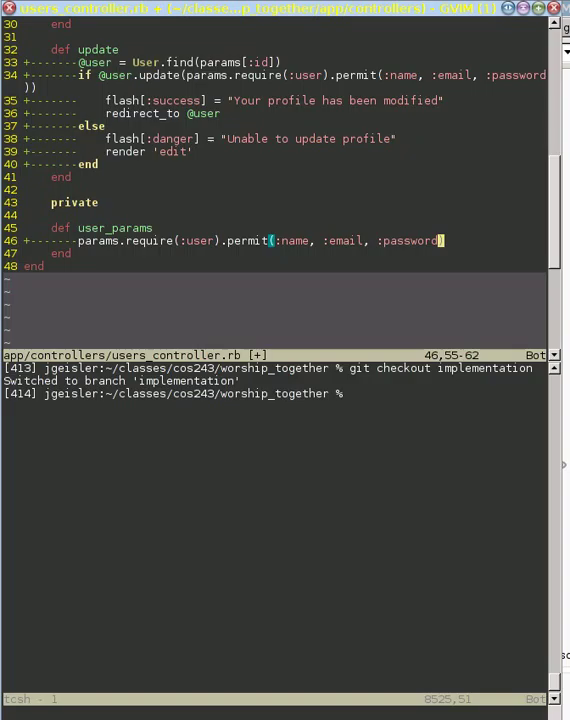
key("k")
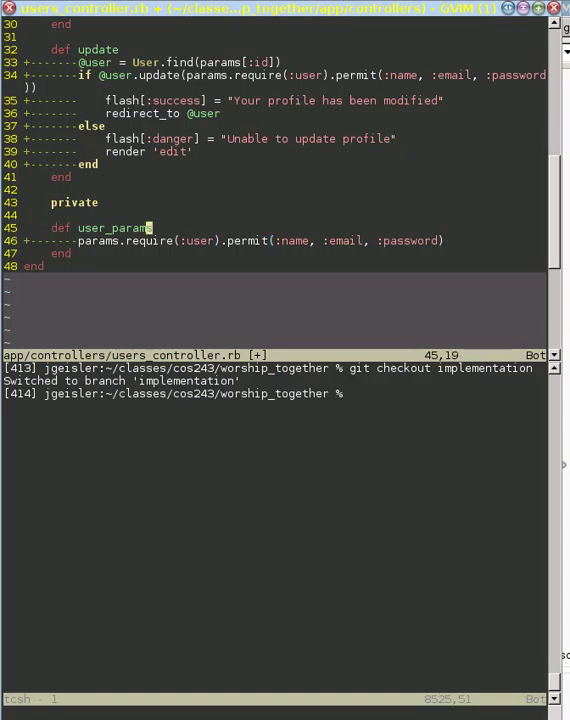
key("k")
key("k")
key("k")
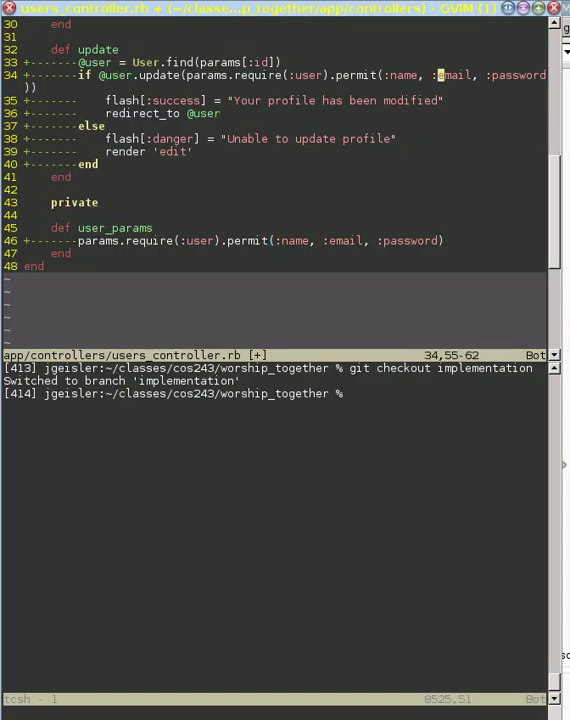
key("b")
key("b")
key("b")
key("b")
key("b")
key("b")
key("b")
key("b")
key("b")
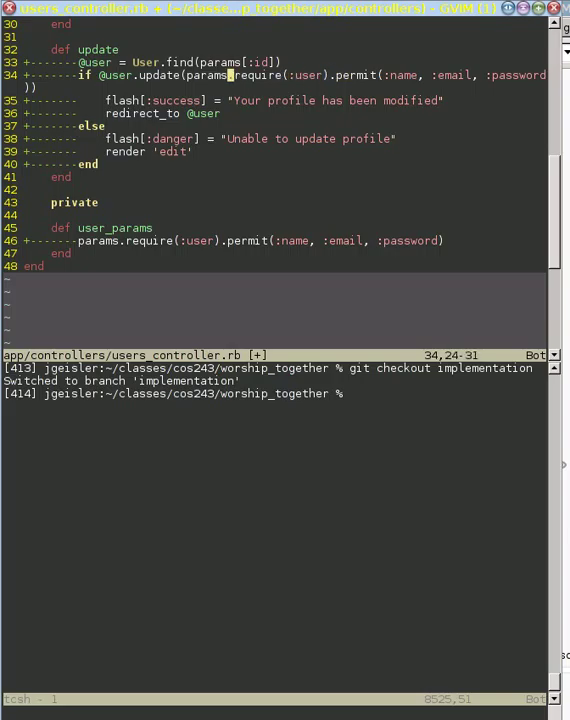
key("b")
key("shift+c")
type("user_")
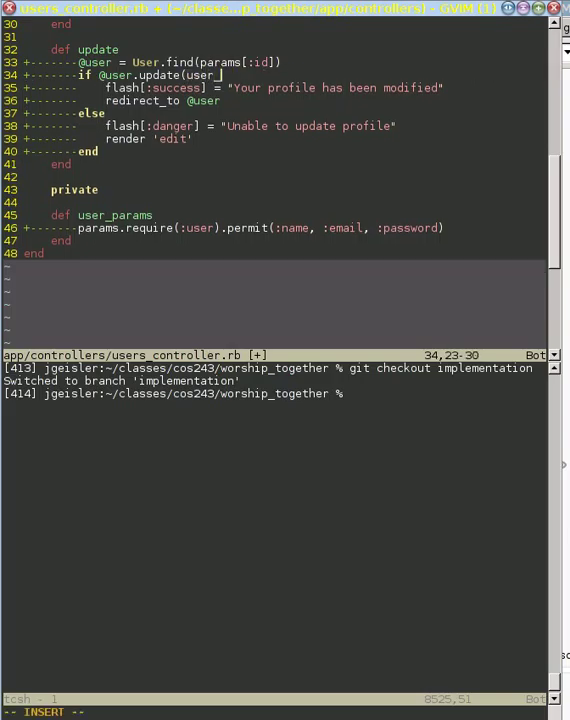
type("params)")
key("Escape")
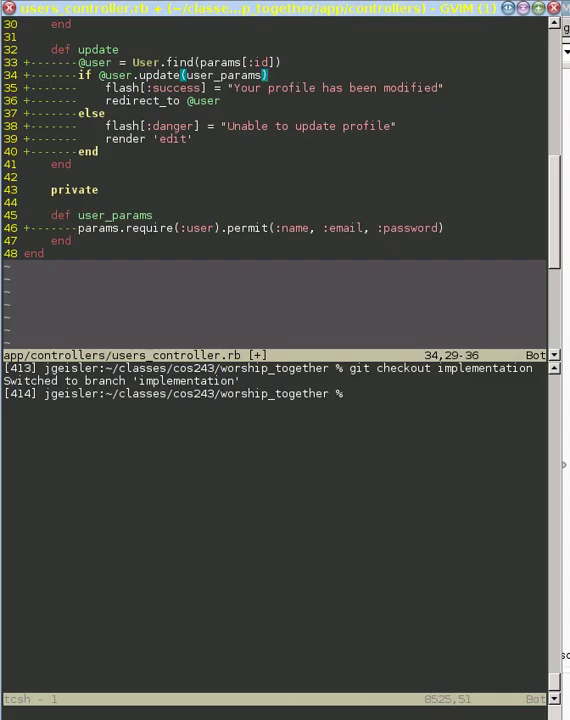
key("ctrl+b")
Replace the create action's inline permit chain on line 11 with User.new(user_params)
key("k")
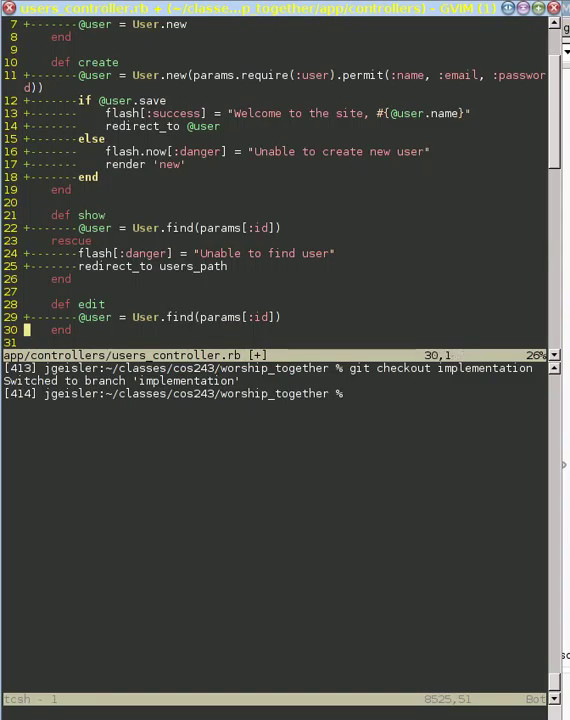
key("k")
key("k")
key("k")
key("k")
key("k")
key("k")
key("k")
key("k")
key("k")
key("j")
key("w")
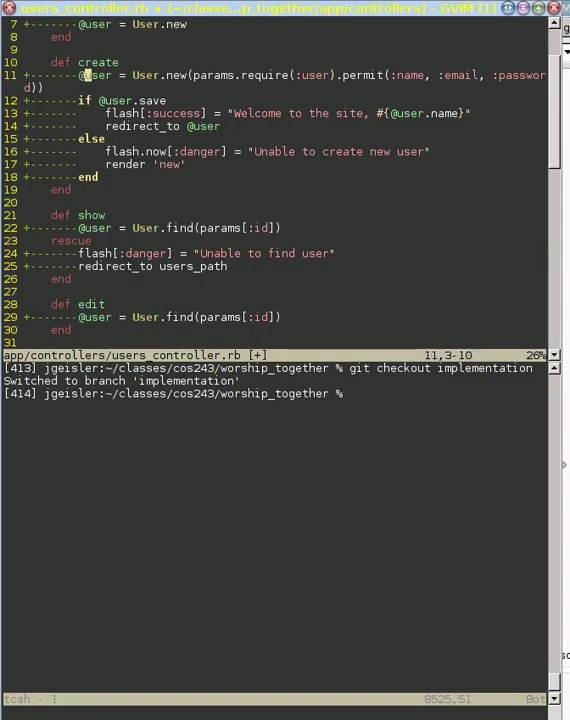
key("w")
key("w")
key("w")
key("w")
key("w")
type("wCuser_params)")
key("Escape")
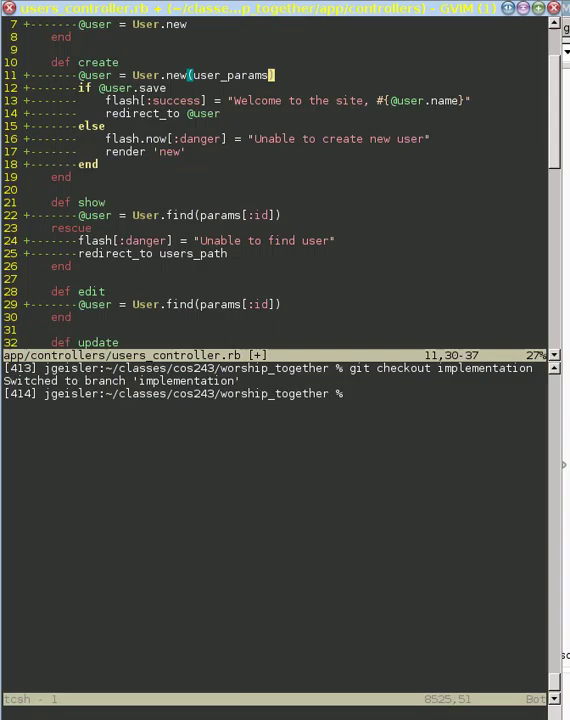
key("ctrl+f")
key("j")
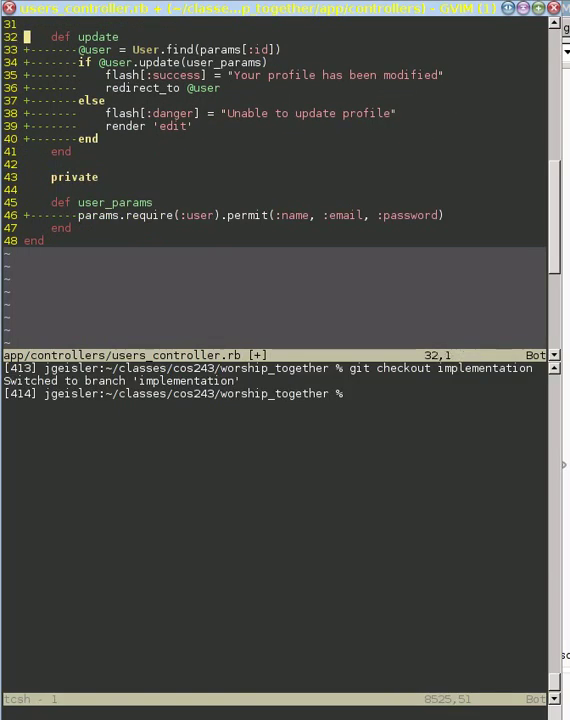
key("j")
key("j")
key("j")
key("j")
key("j")
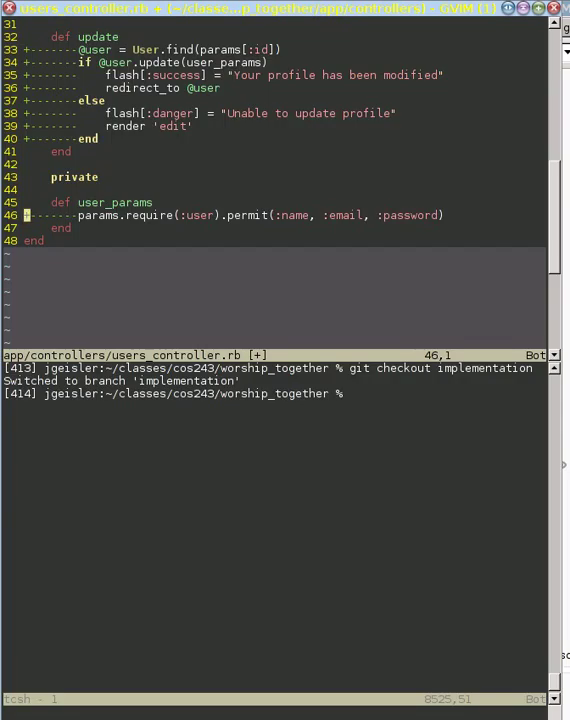
type(":w")
Save the controller with :w and run 'bundle exec rspec' in the tcsh split: 40 examples, 0 failures
key("Return")
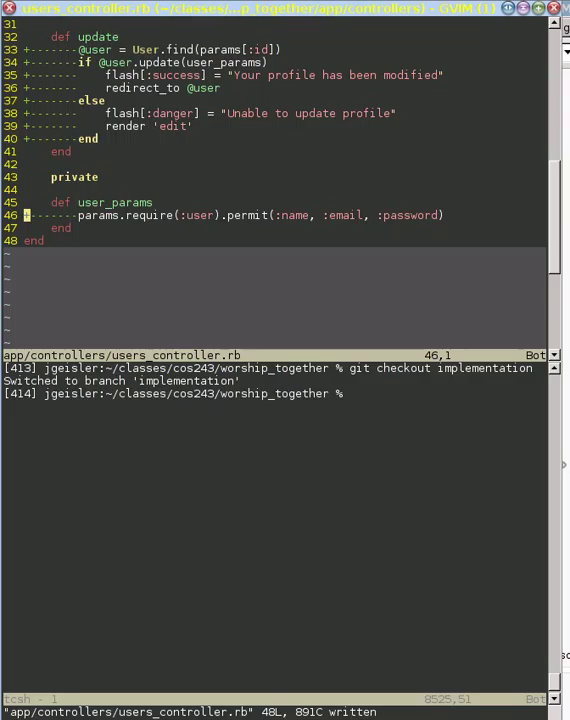
key("ctrl+w")
type("j")
type("bundle")
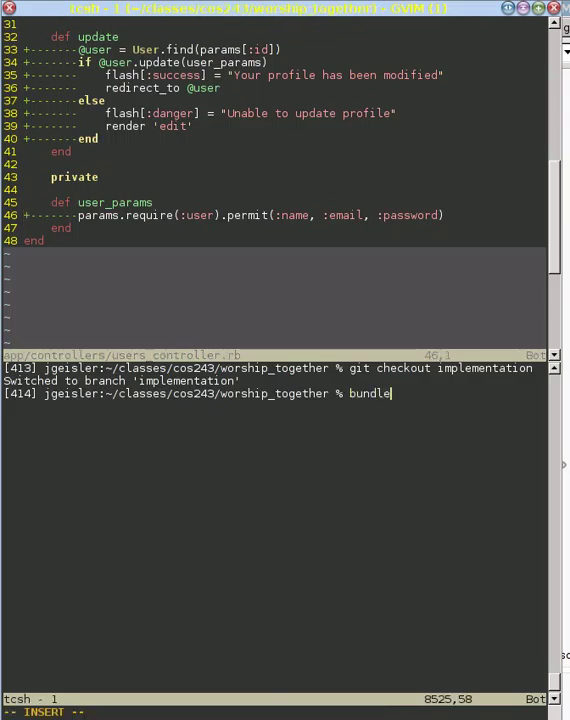
type(" exec rspec")
key("Return")
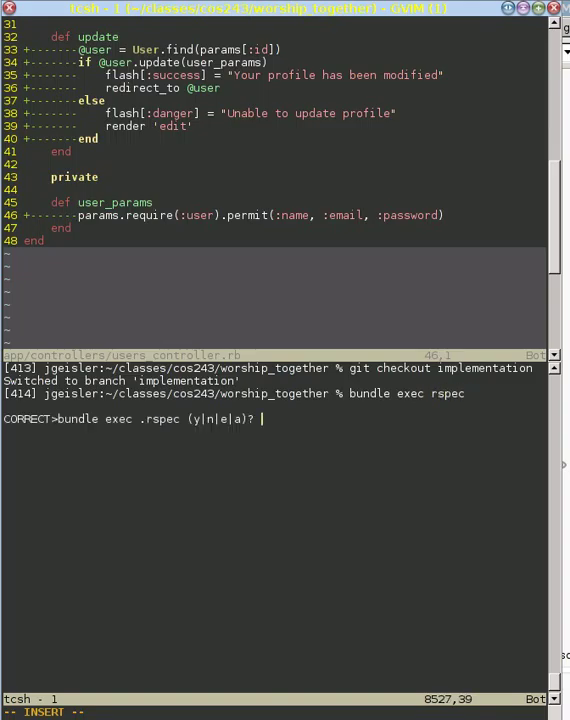
key("n")
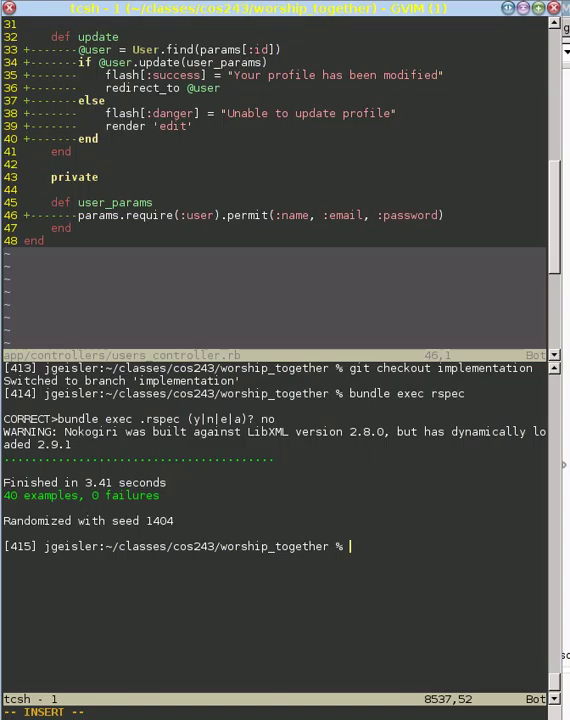
key("alt+Tab")
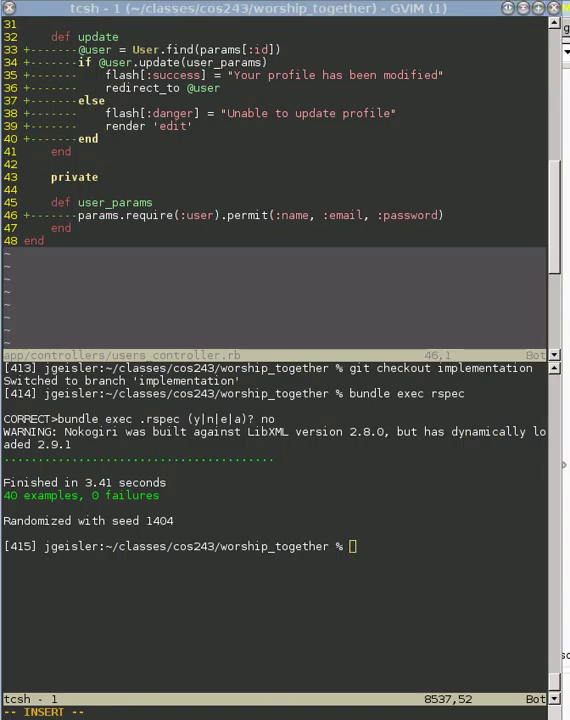